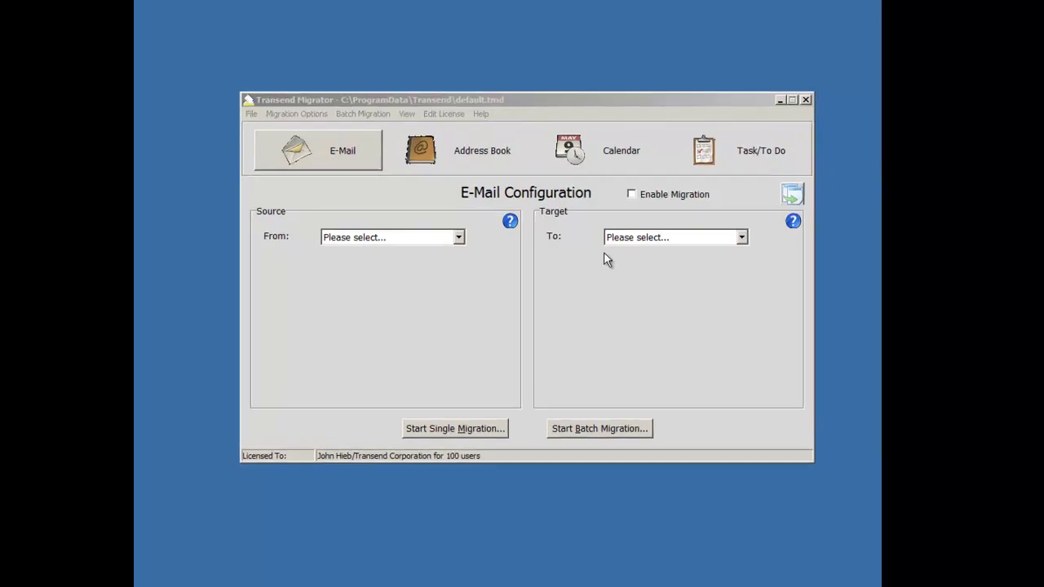
# Step: Set the e-mail migration source to Lotus Notes and the target to Exchange/Outlook
pyautogui.click(474, 238)
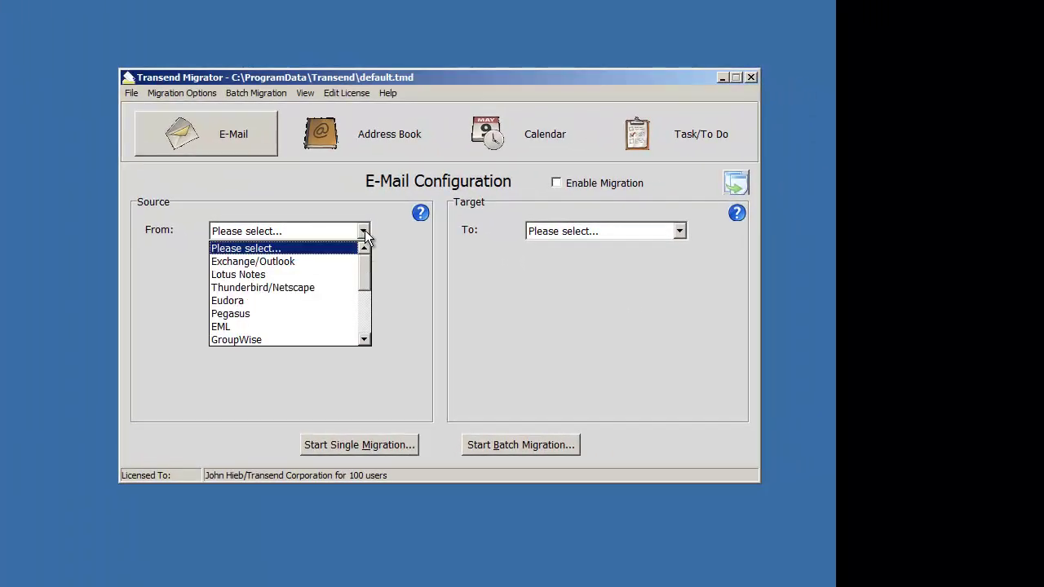
pyautogui.click(292, 274)
pyautogui.click(678, 231)
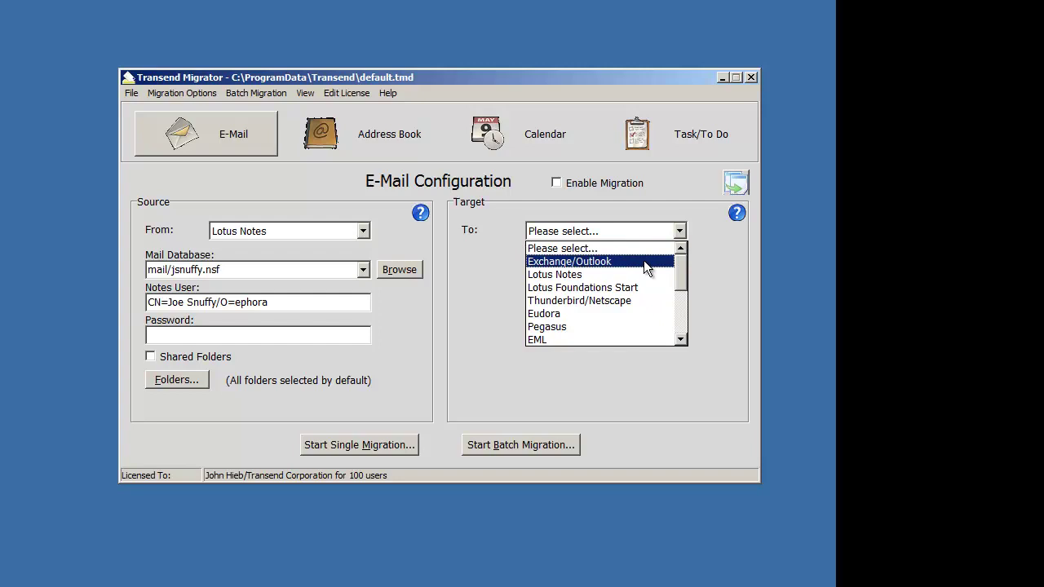
pyautogui.click(643, 261)
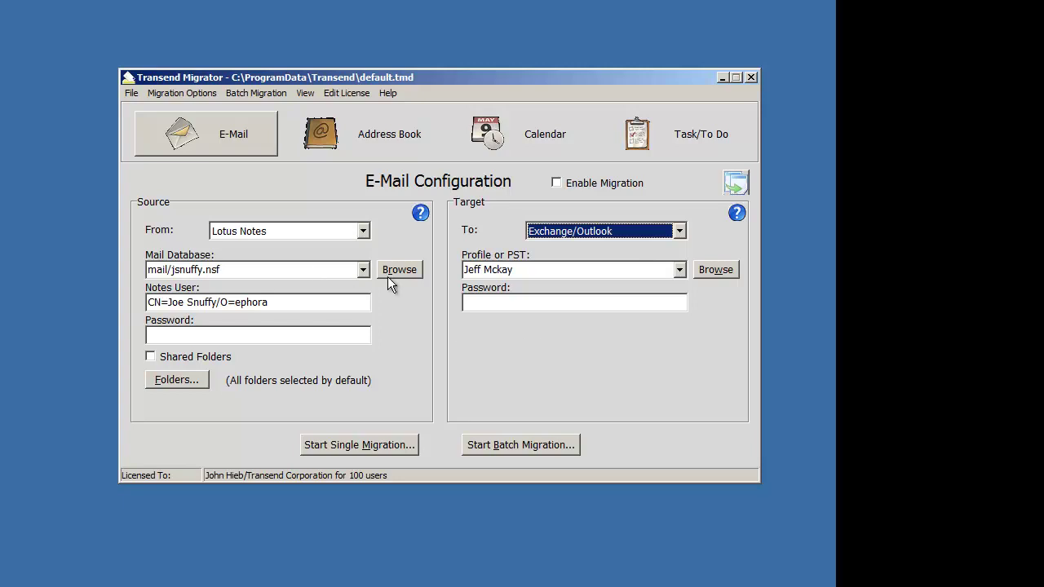
pyautogui.click(264, 272)
pyautogui.click(265, 272)
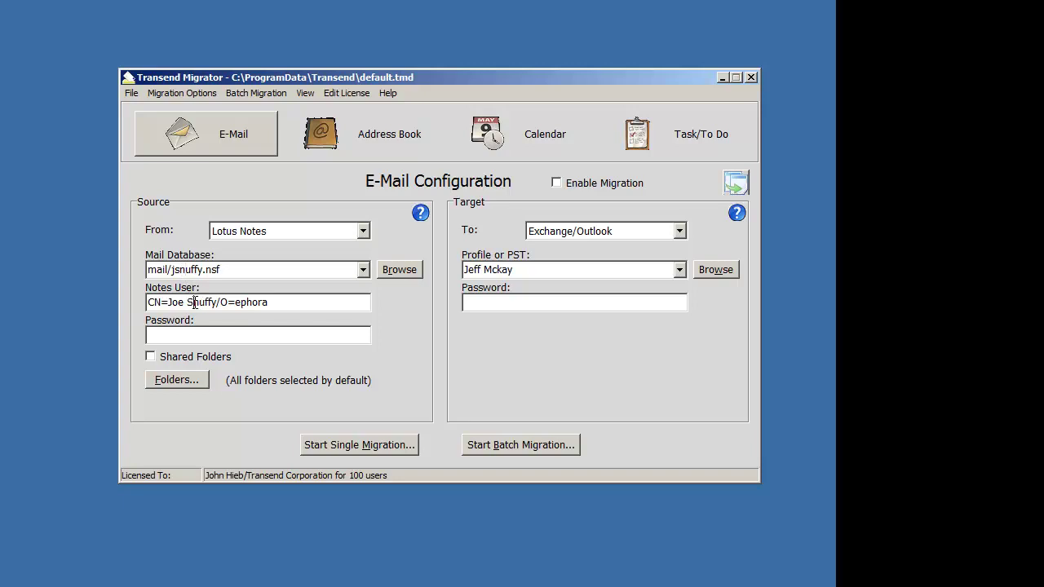
# Step: Replace the user part of the mail database file name with $var1, giving mail/$var1.nsf
pyautogui.click(195, 331)
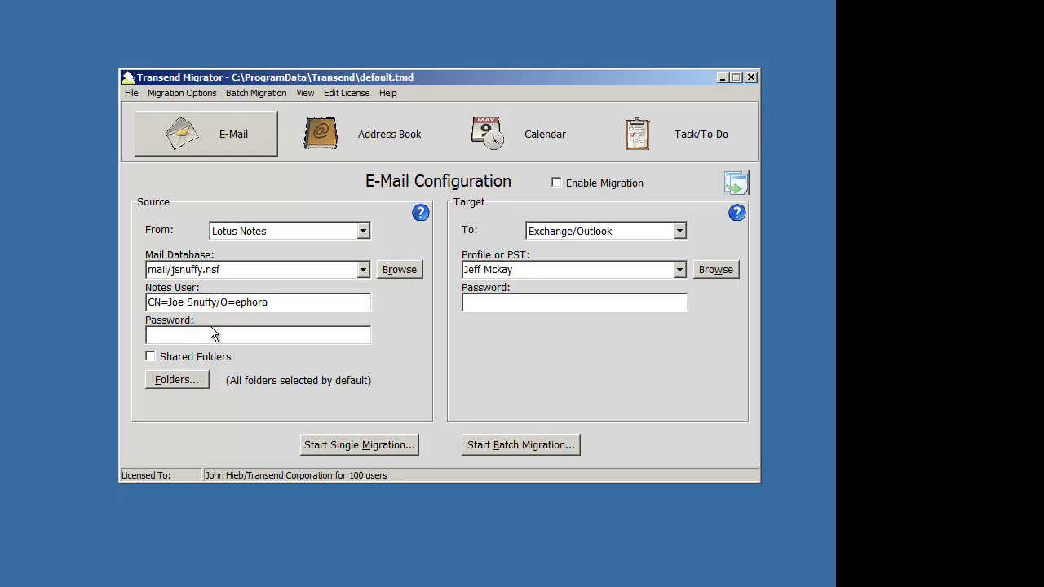
pyautogui.click(515, 269)
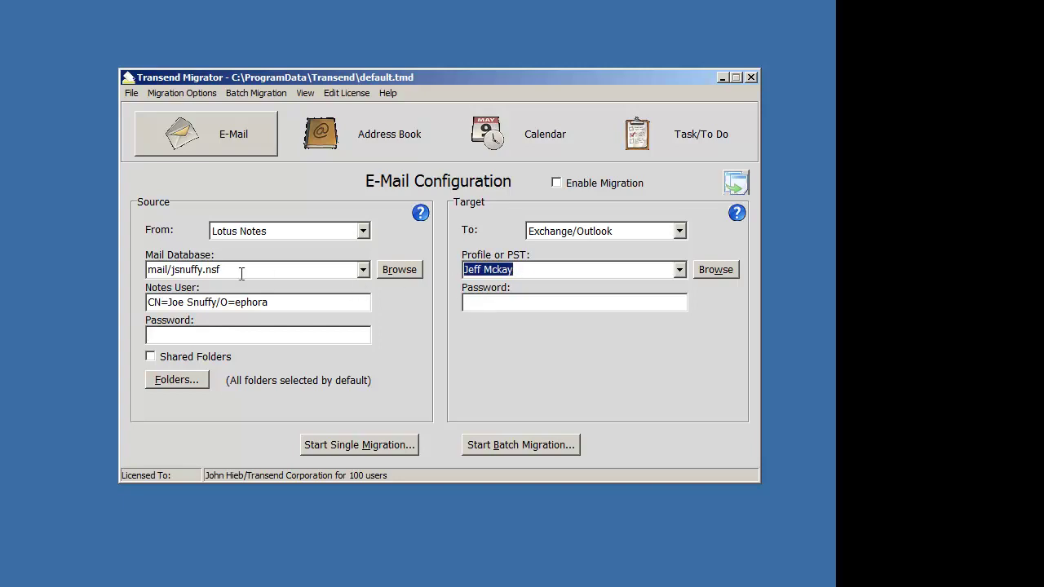
pyautogui.click(197, 276)
pyautogui.moveTo(171, 272); pyautogui.dragTo(204, 273)
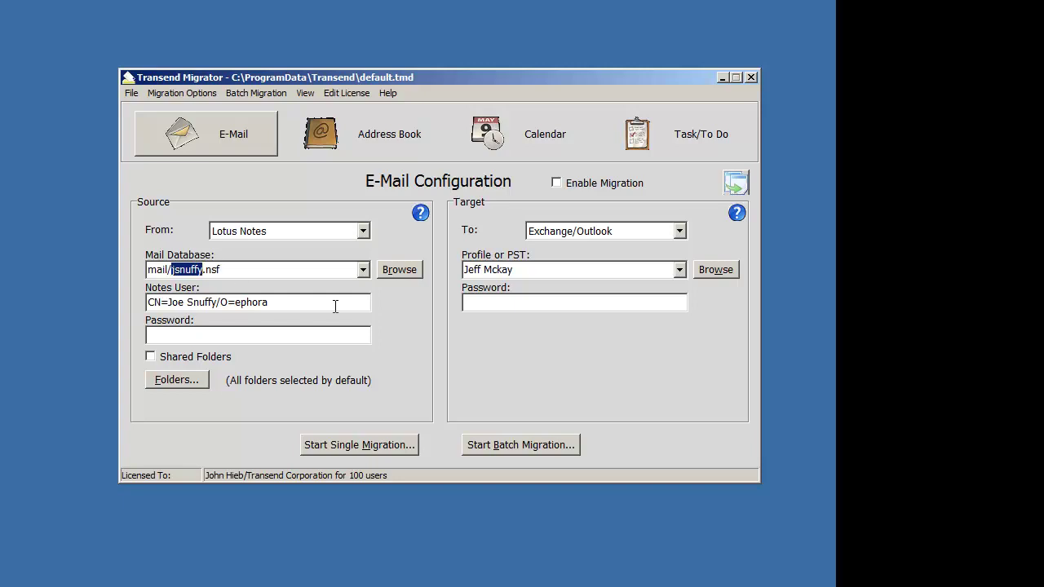
pyautogui.write('$var1')
# Step: Inspect the empty $Var1 to $Var3 columns of the Batch Mode Data table, then close it with OK
pyautogui.click(255, 93)
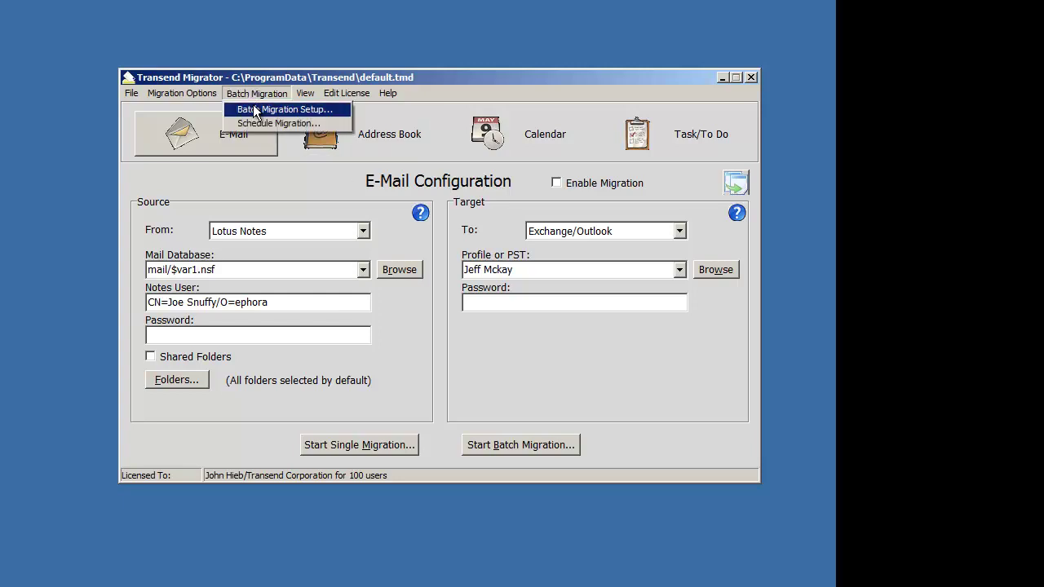
pyautogui.click(266, 111)
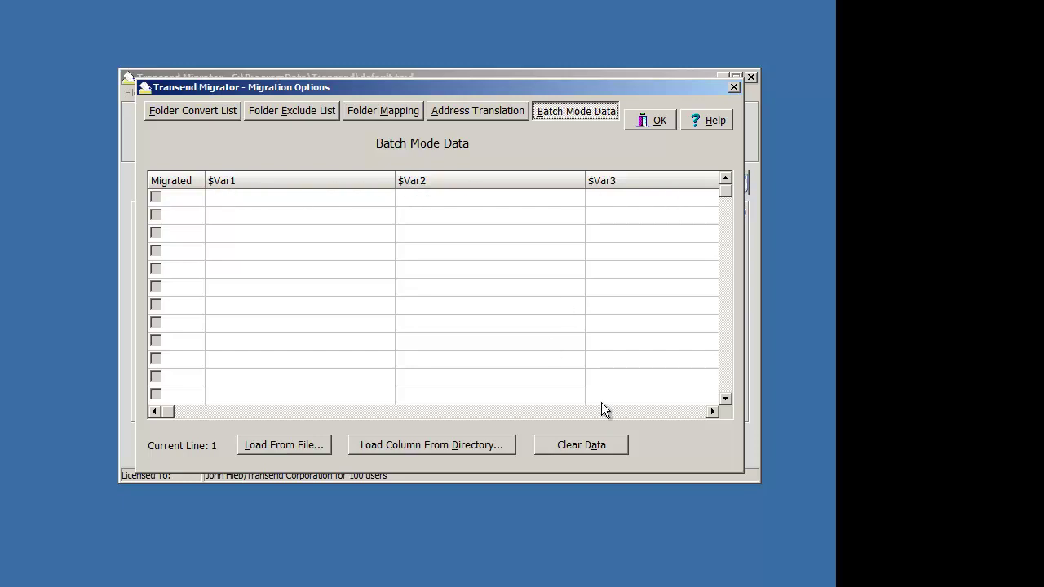
pyautogui.click(656, 412)
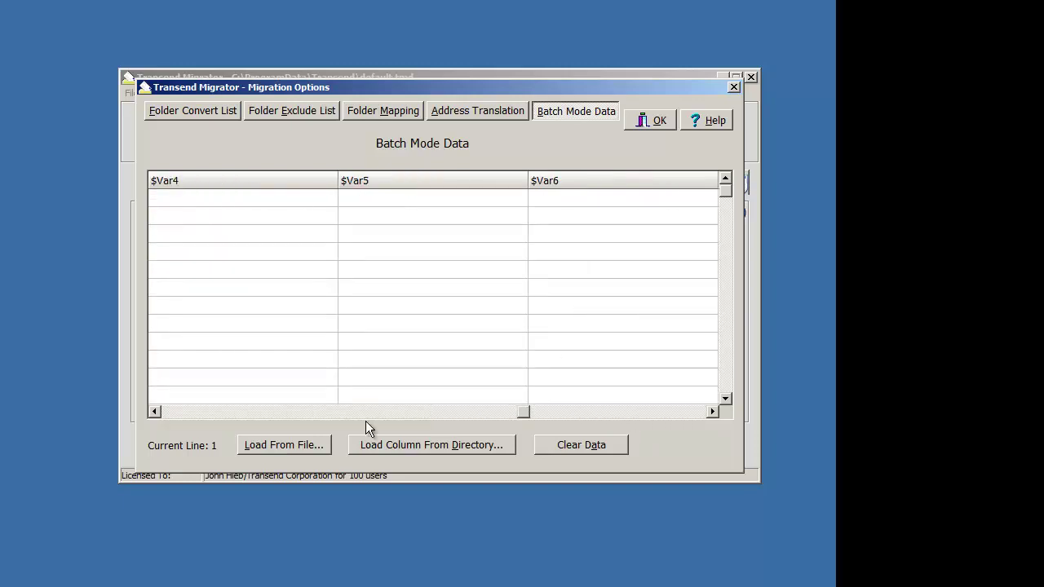
pyautogui.click(197, 413)
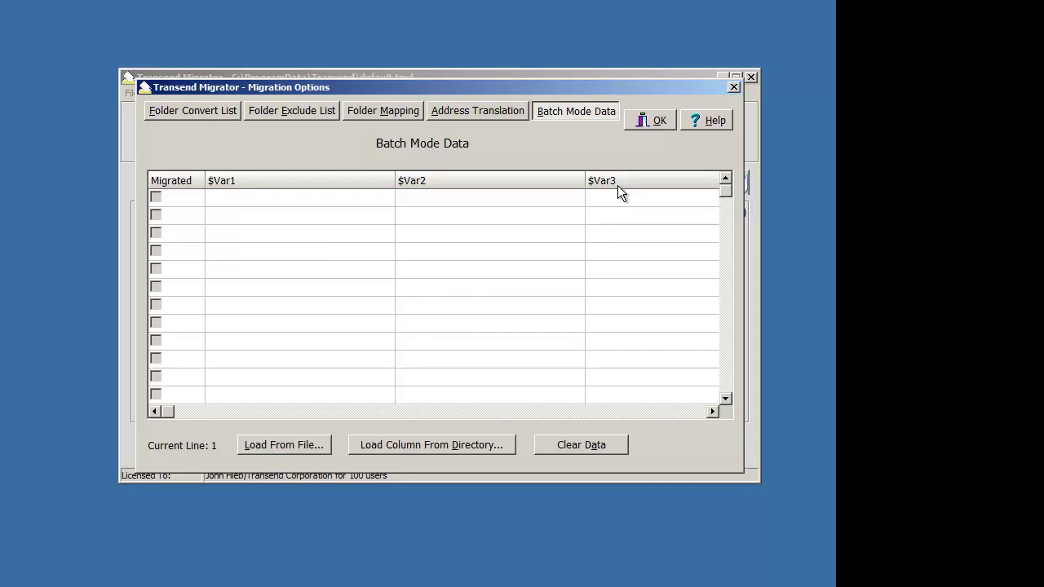
pyautogui.click(644, 120)
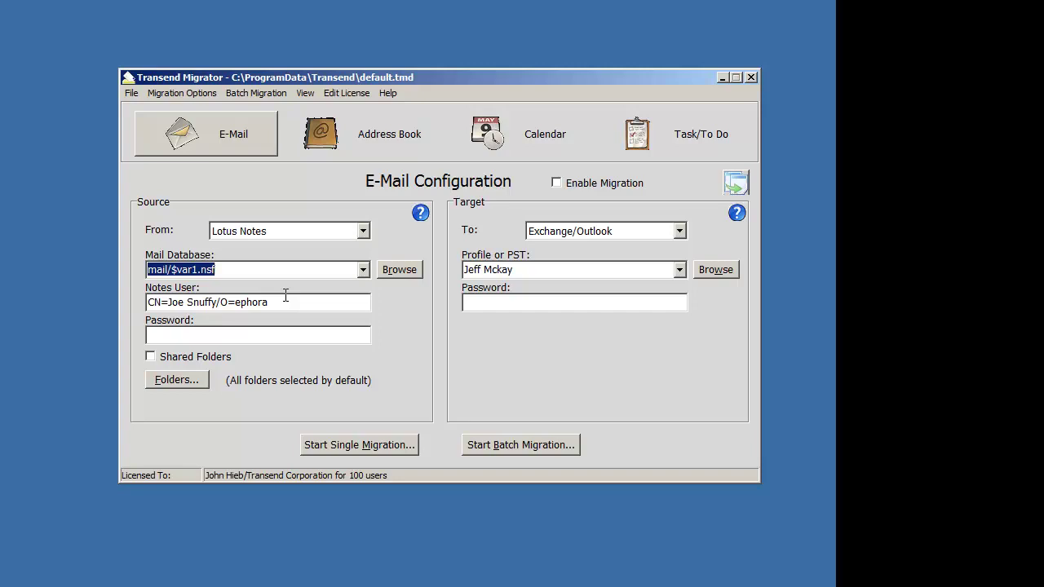
# Step: Reopen the Batch Mode Data table and enter a user name in $Var1 and a password in $Var2 of the first row
pyautogui.click(248, 95)
pyautogui.click(265, 110)
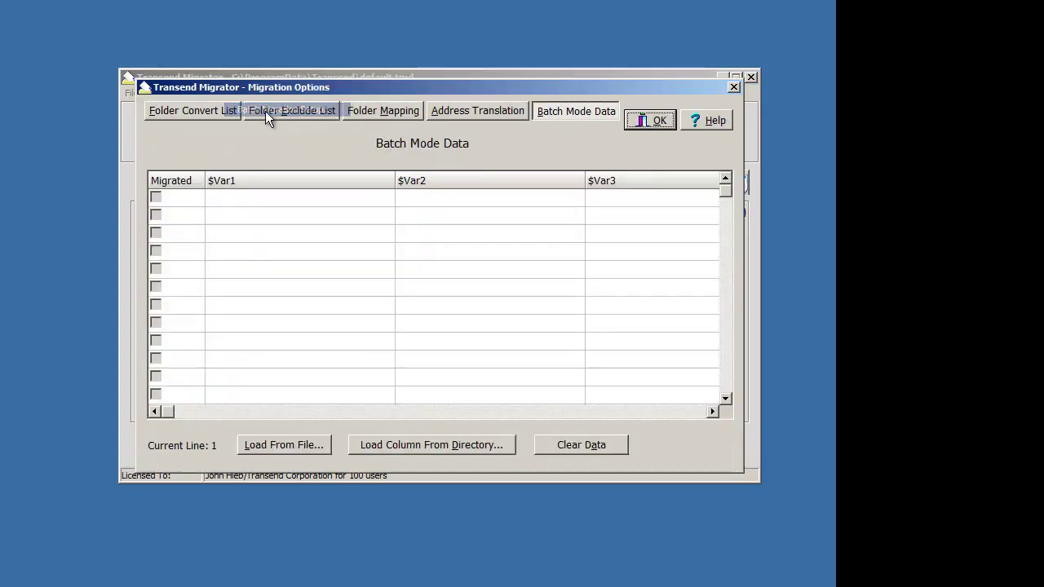
pyautogui.click(301, 200)
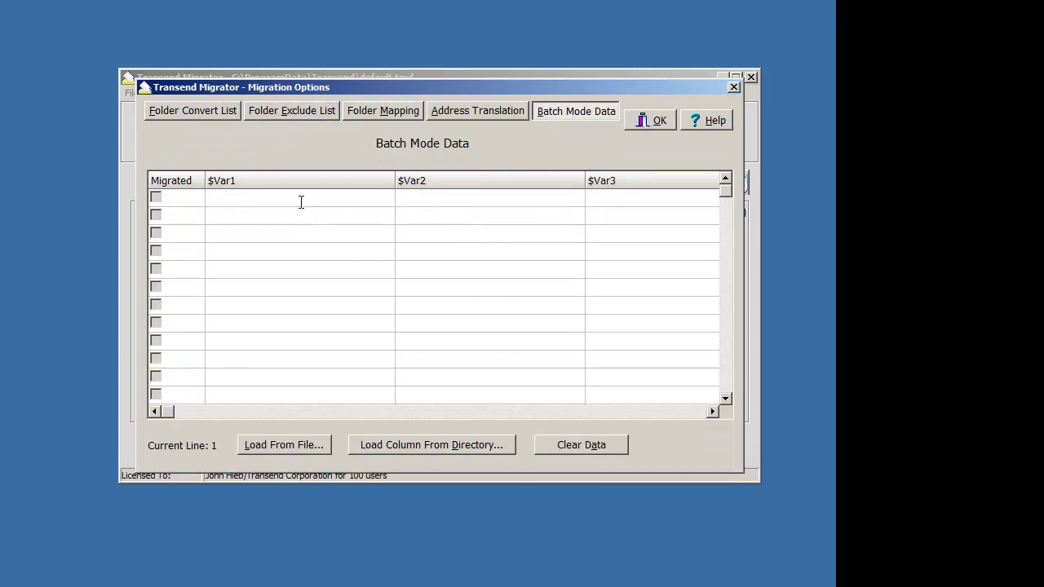
pyautogui.press('Tab')
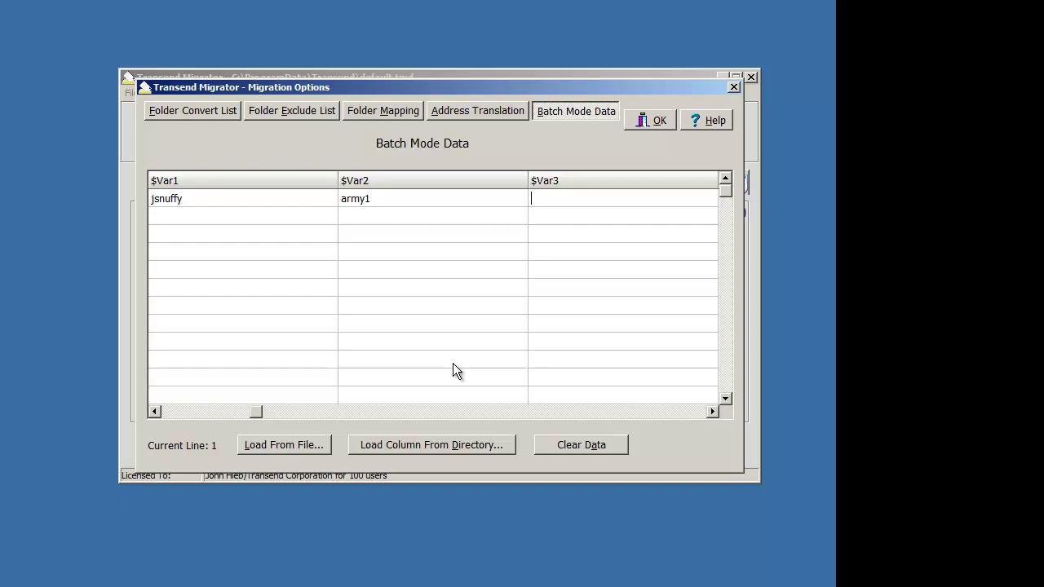
# Step: Load five user rows (ID, password, full name) into the table from UserList.txt
pyautogui.click(301, 448)
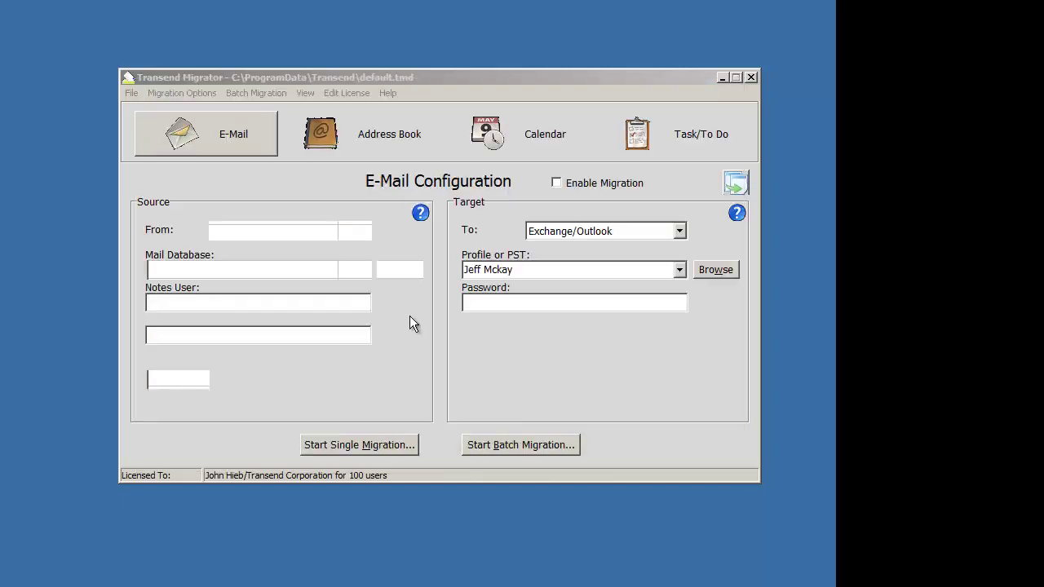
pyautogui.doubleClick(306, 260)
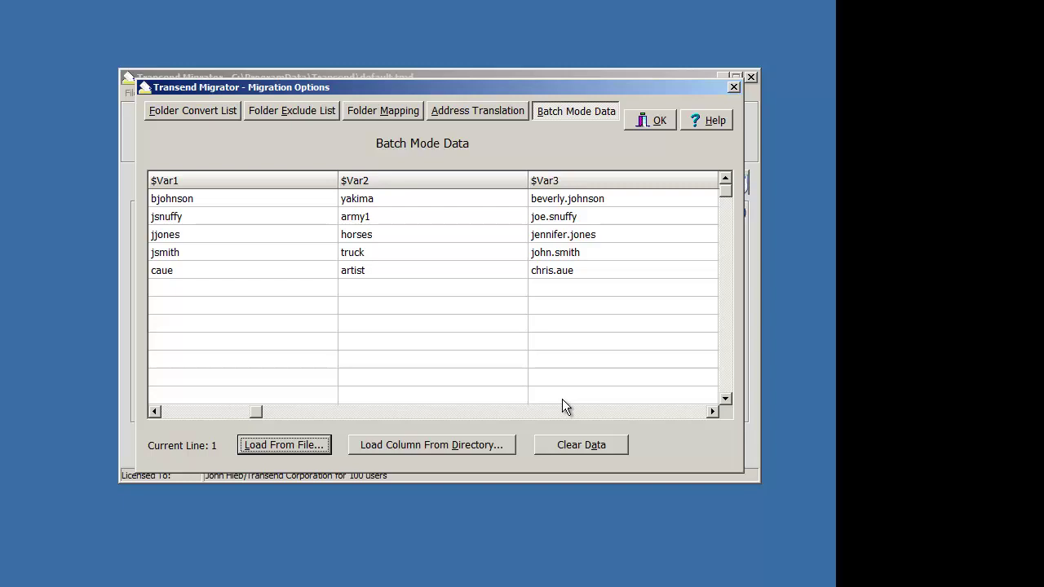
# Step: Clear the table and fill $Var1 with the directory names in C:\Migrate using pattern *
pyautogui.click(582, 445)
pyautogui.click(464, 336)
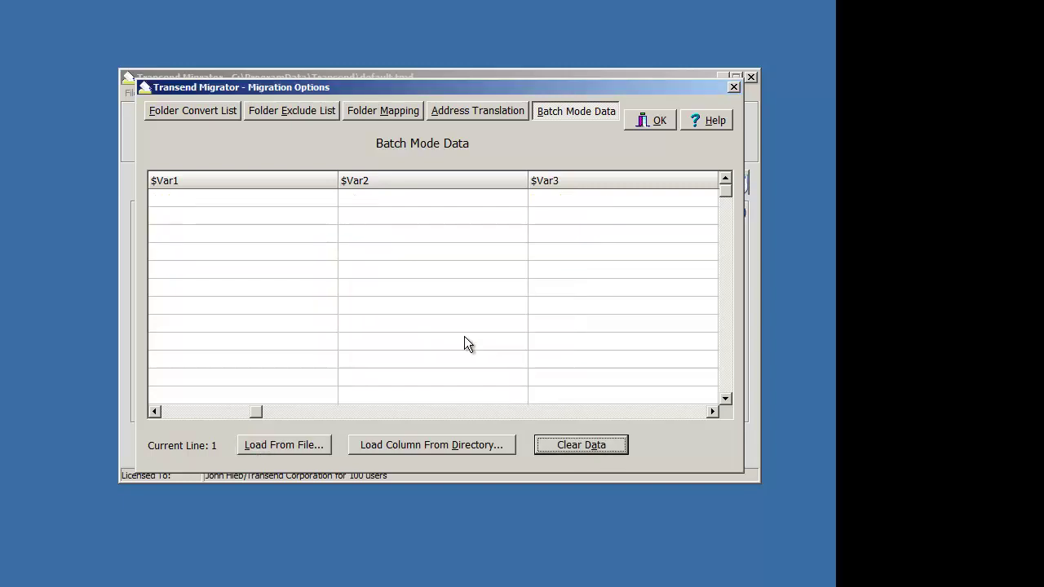
pyautogui.click(433, 442)
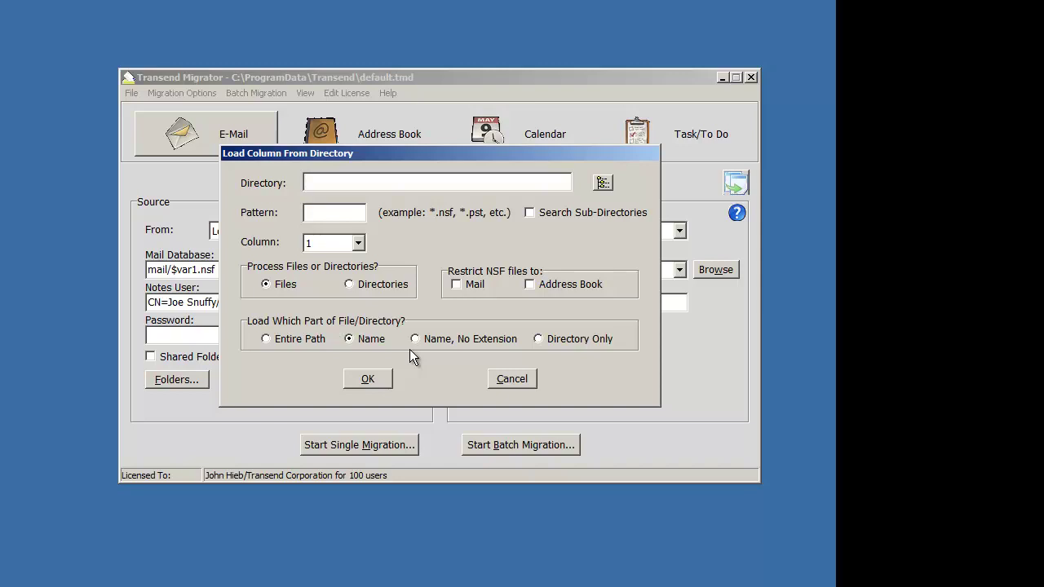
pyautogui.write('C:\\Migrate')
pyautogui.click(334, 211)
pyautogui.write('*')
pyautogui.click(354, 286)
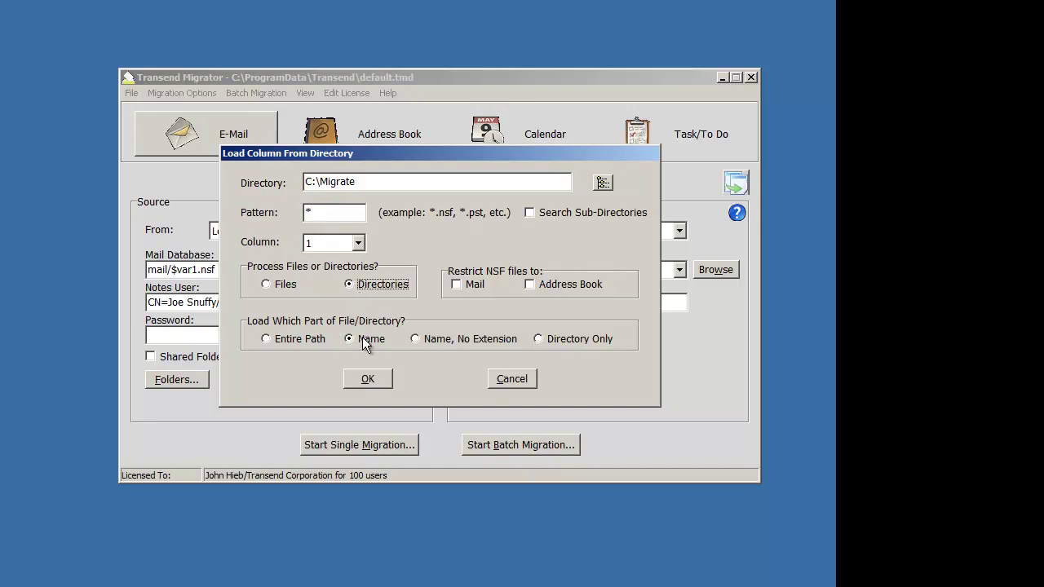
pyautogui.click(368, 380)
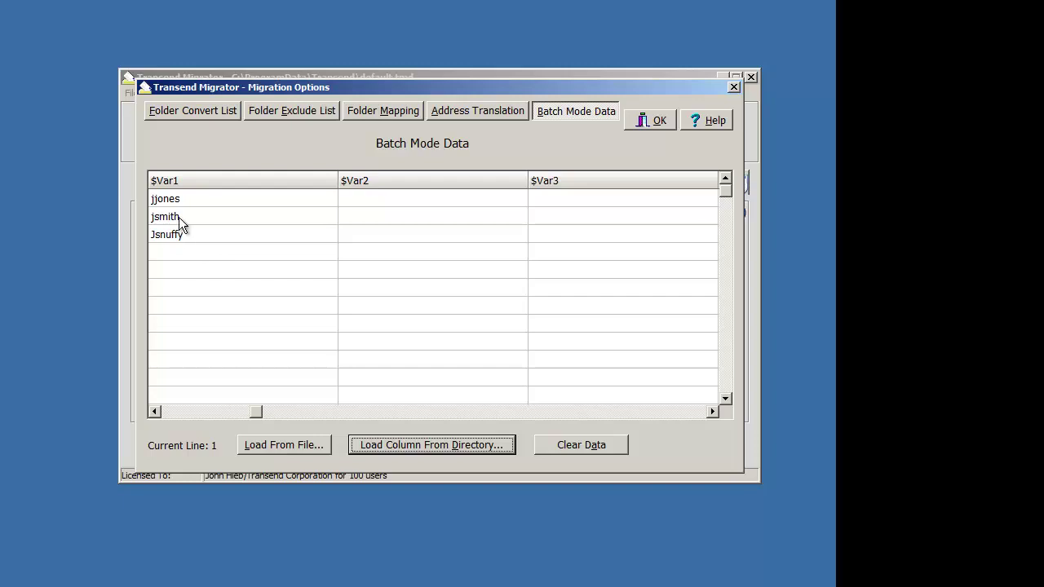
# Step: Clear the table and reload $Var1 with the entire paths of the C:\Migrate folders
pyautogui.click(554, 446)
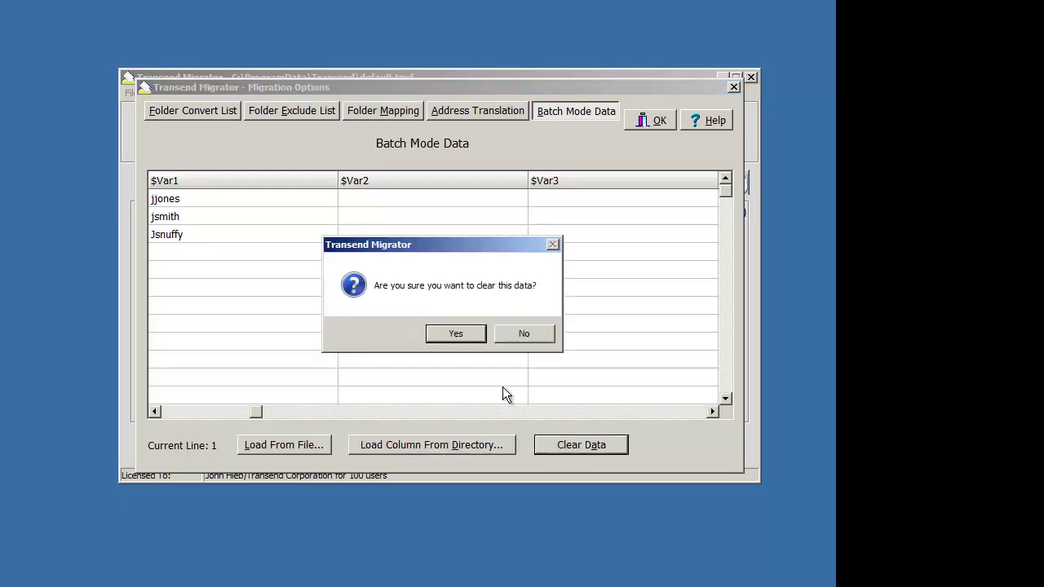
pyautogui.click(454, 333)
pyautogui.click(430, 445)
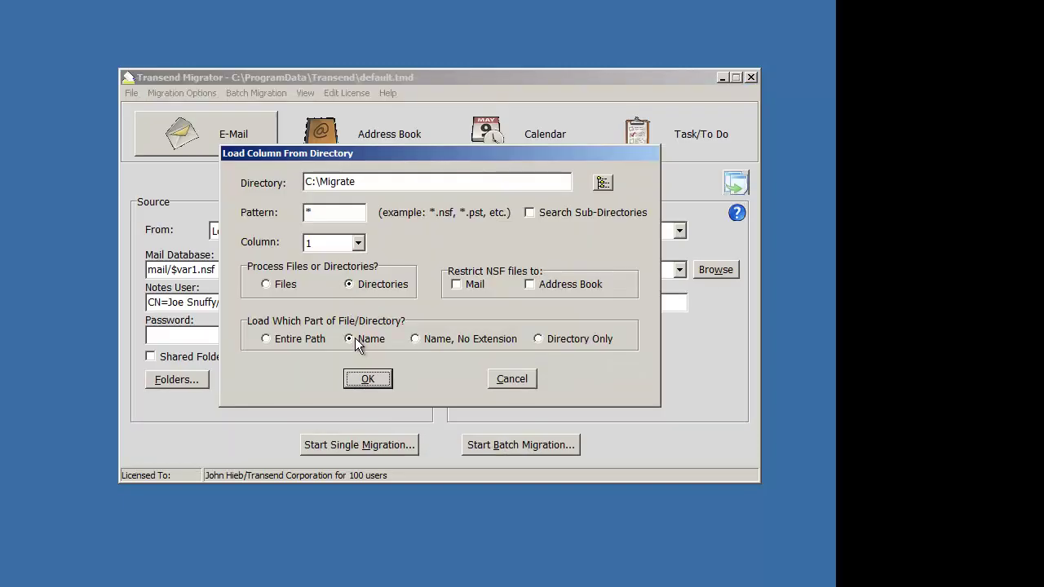
pyautogui.click(285, 341)
pyautogui.click(375, 387)
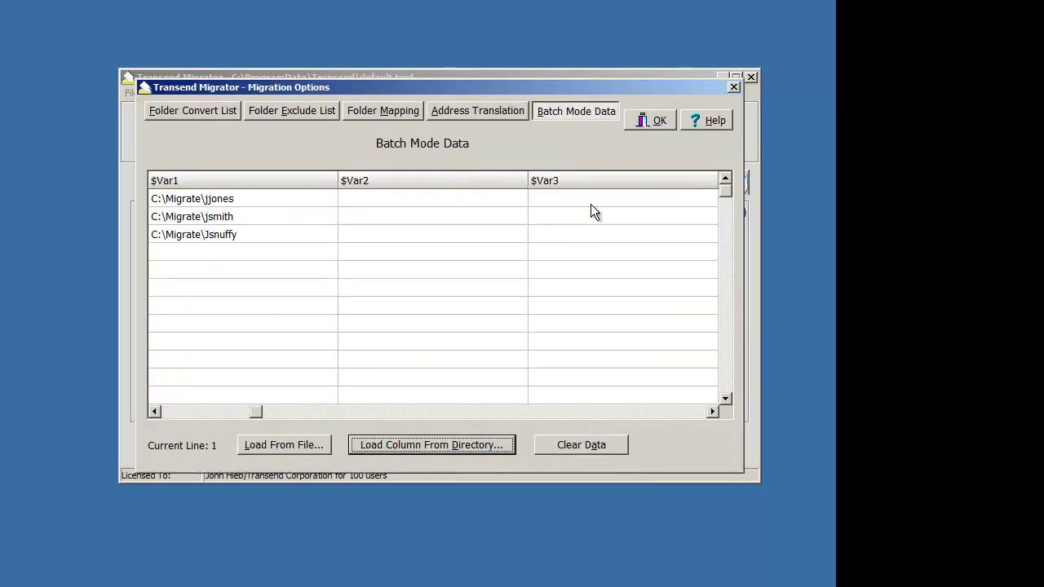
# Step: Switch the mail source to EML with User Directory $var1, then reopen the Batch Mode Data table
pyautogui.click(659, 121)
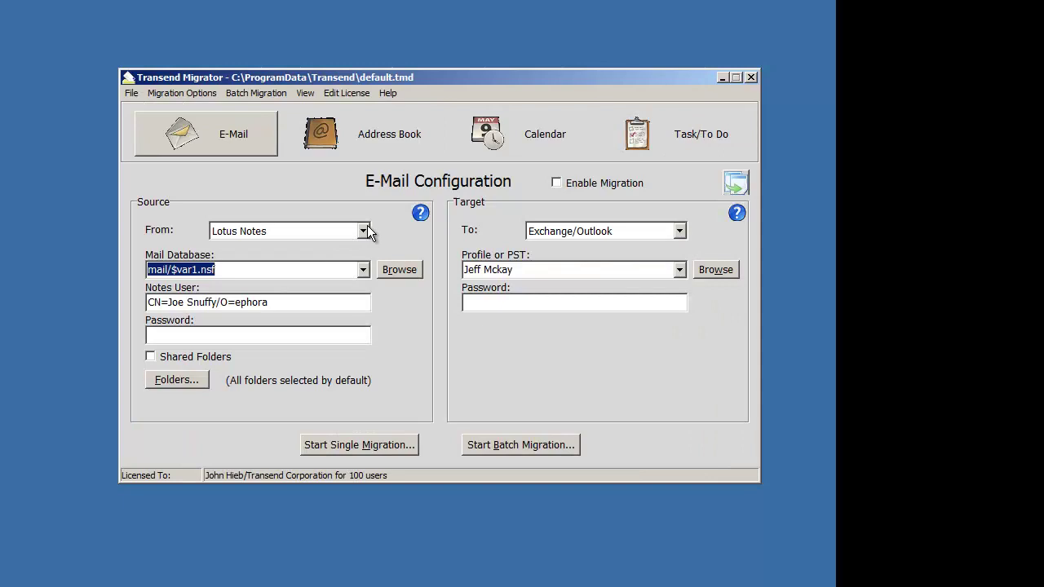
pyautogui.click(363, 230)
pyautogui.click(327, 295)
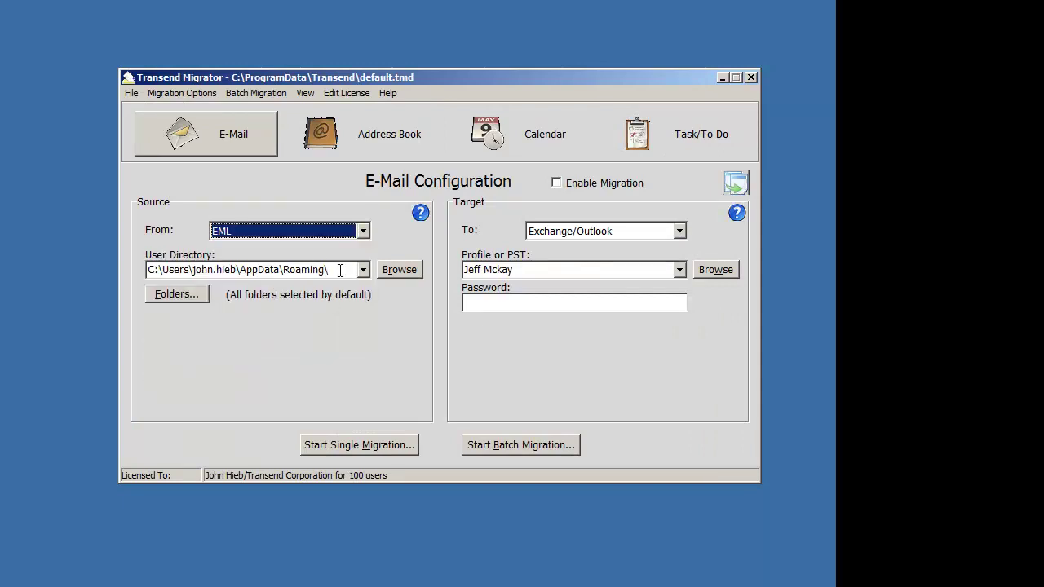
pyautogui.click(340, 270)
pyautogui.write('$var1')
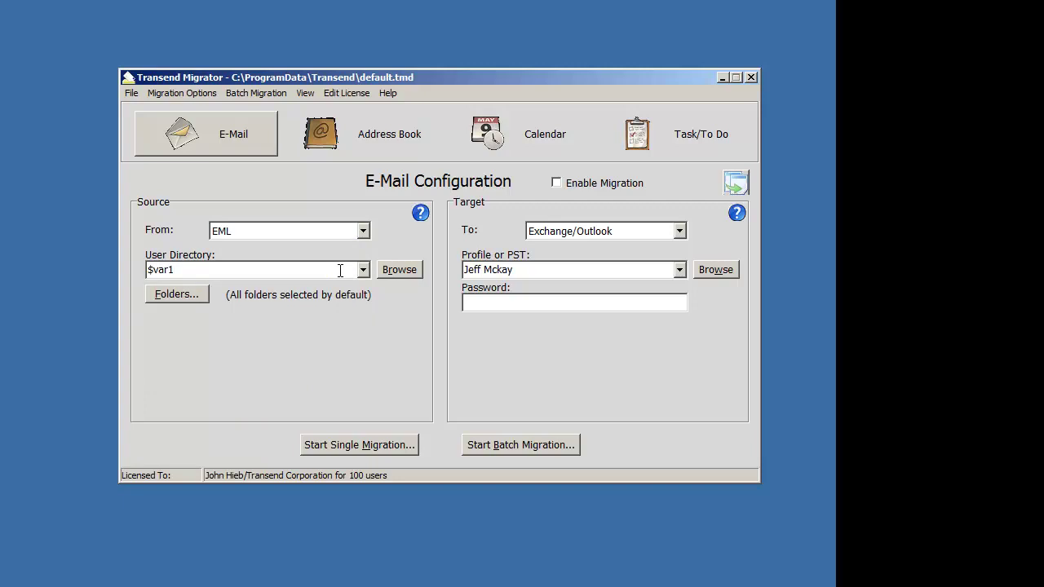
pyautogui.click(260, 93)
pyautogui.click(274, 108)
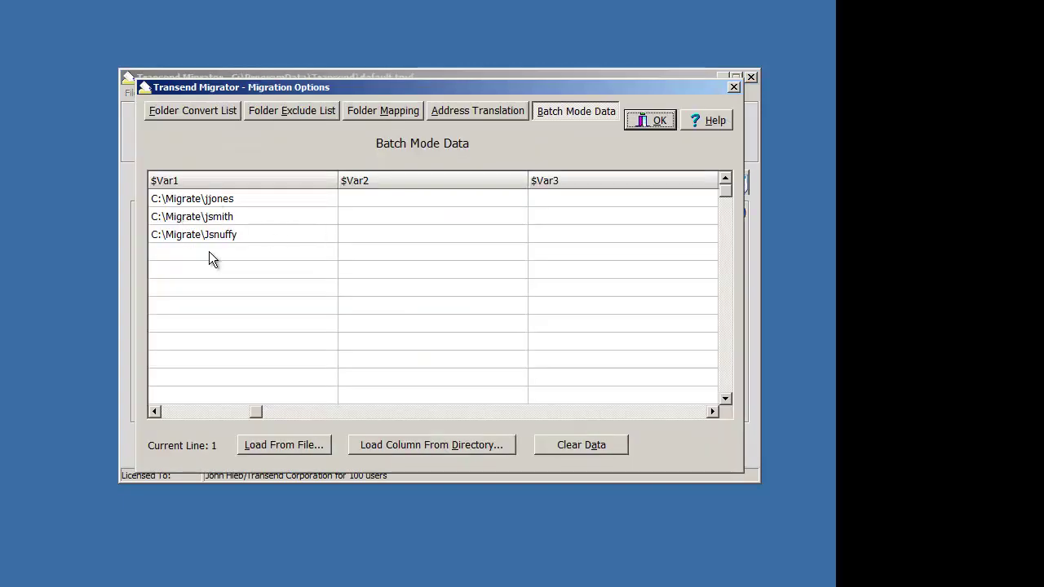
# Step: Keep the data and reload $Var1 with the *.pst file names: archive.pst, collection.pst, testing.pst
pyautogui.click(570, 445)
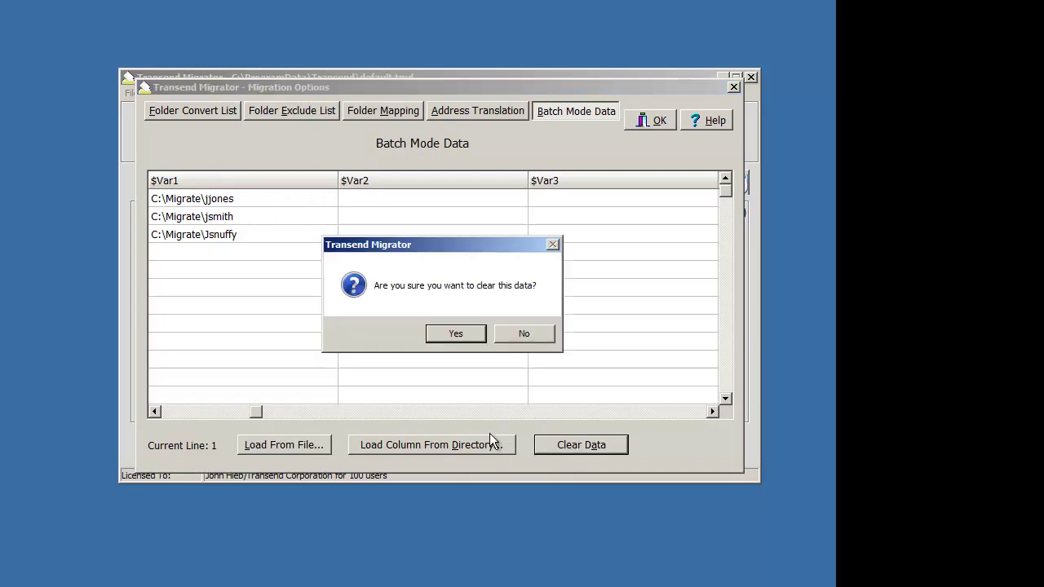
pyautogui.click(513, 334)
pyautogui.click(441, 444)
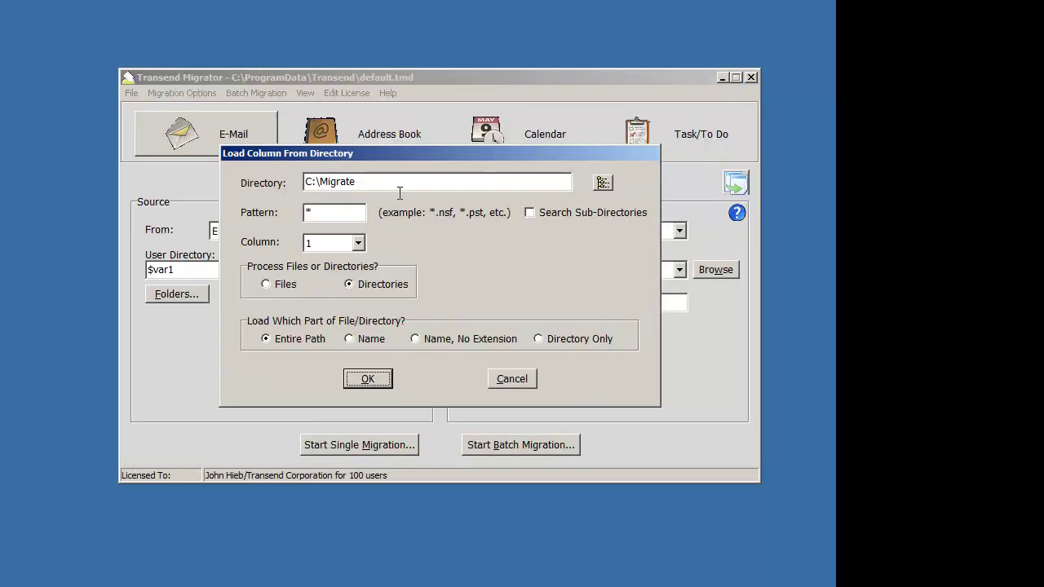
pyautogui.doubleClick(300, 212)
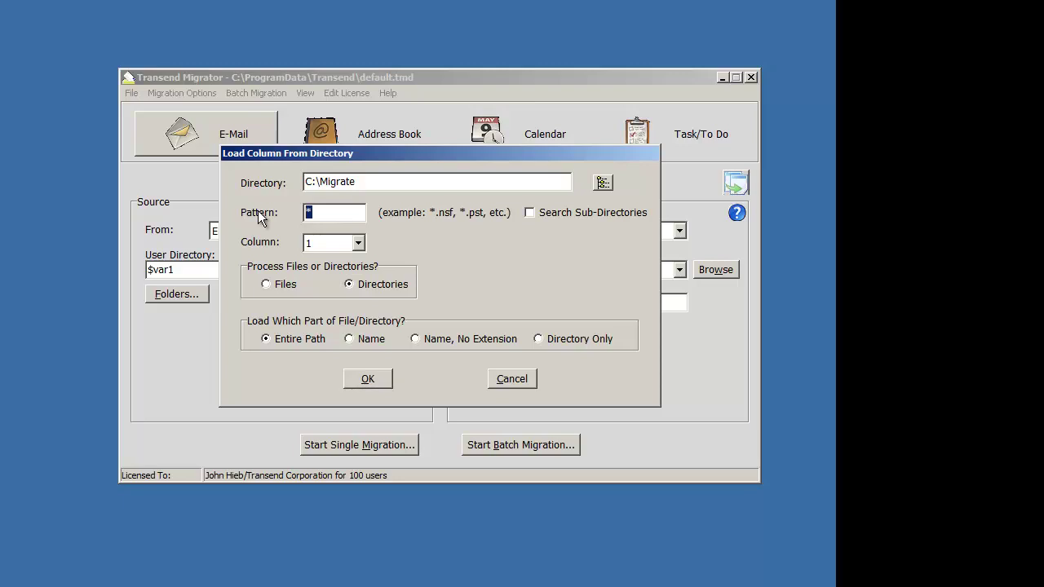
pyautogui.write('*')
pyautogui.write('pst')
pyautogui.click(349, 338)
pyautogui.click(368, 378)
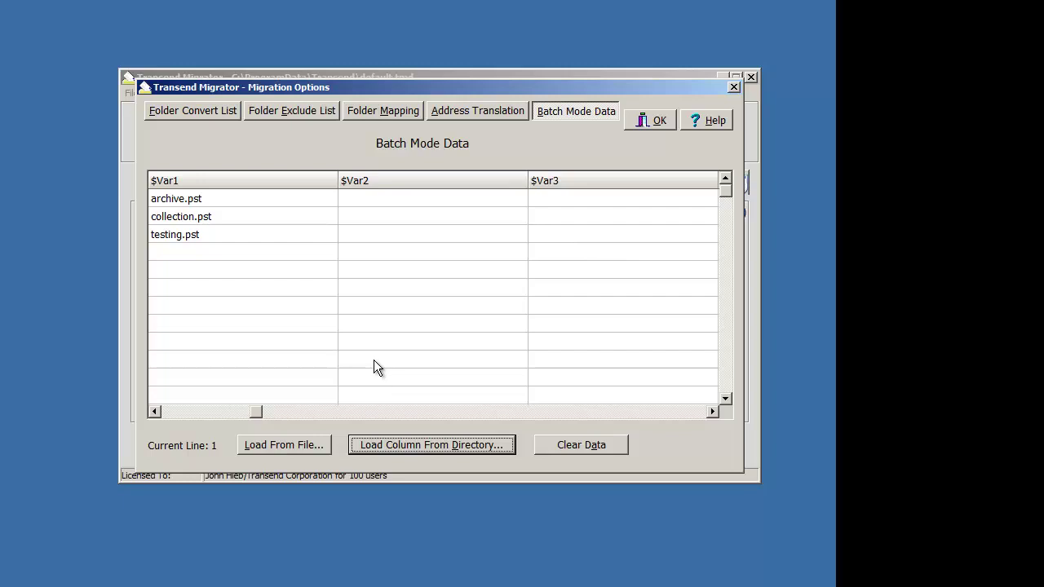